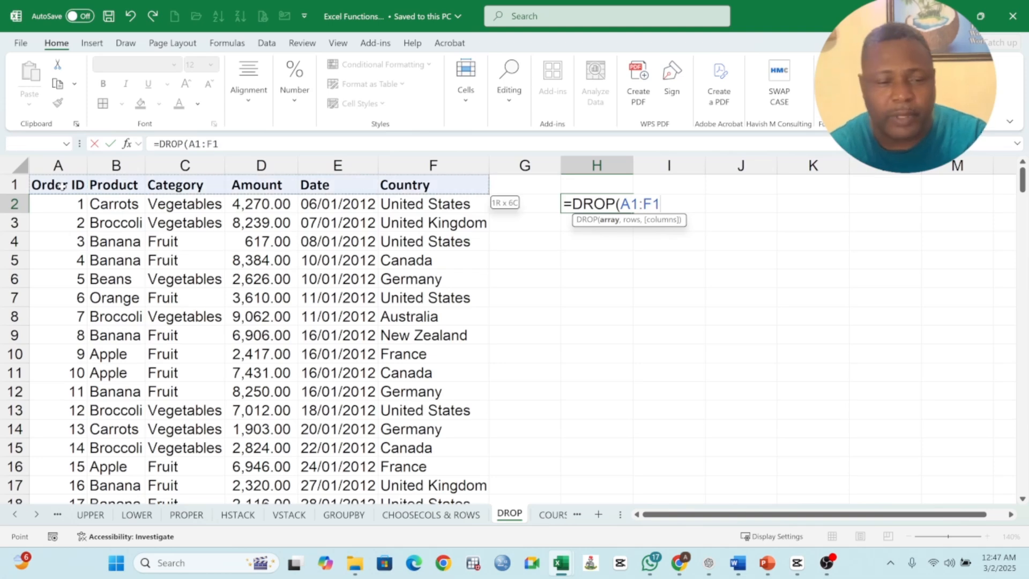
# Complete the DROP formula in H2 over the range A1:F214, dropping 10 rows and 2 columns.
pyautogui.hotkey('ctrl', 'shift', 'Down')
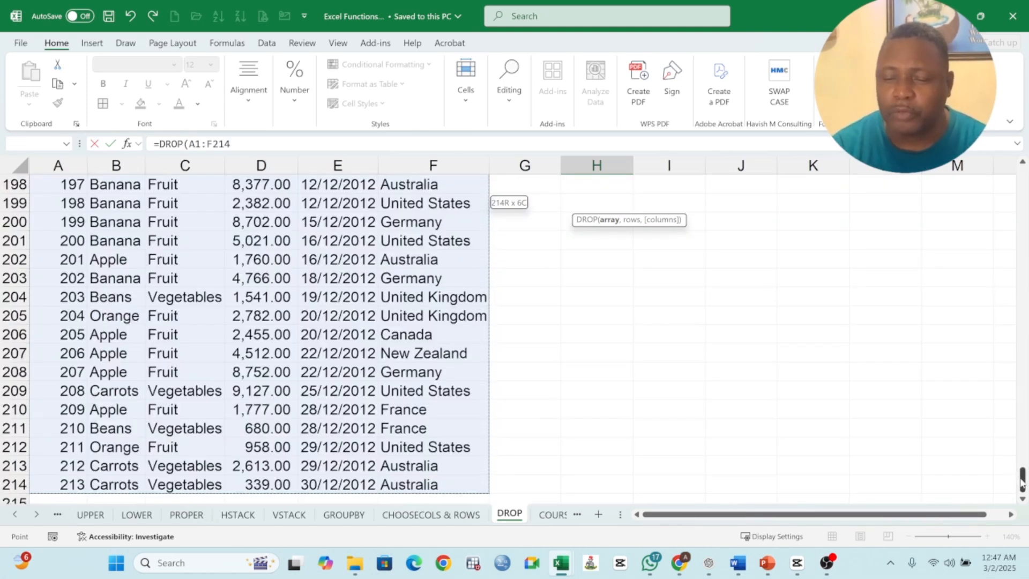
pyautogui.moveTo(1020, 478); pyautogui.dragTo(1021, 170)
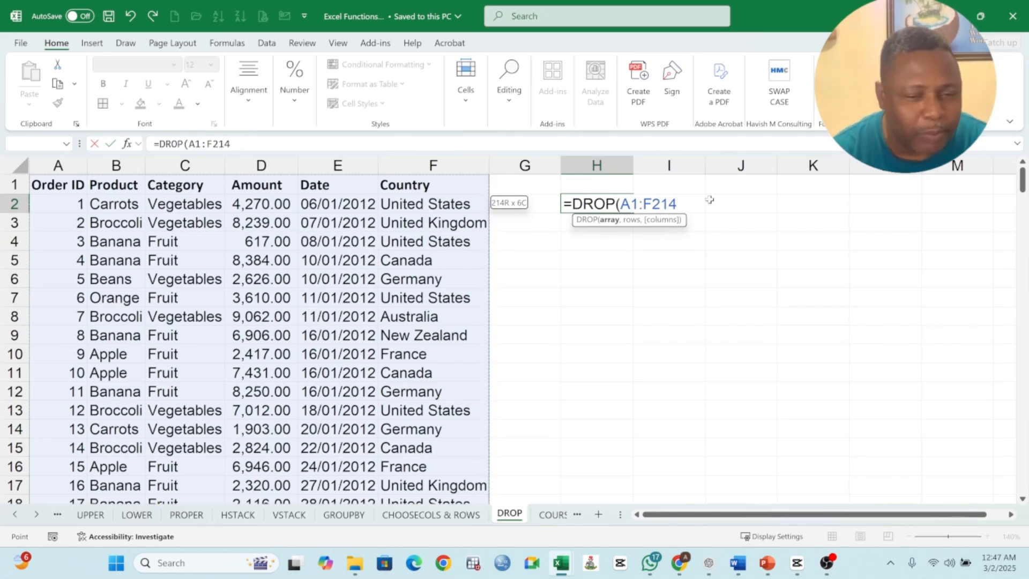
pyautogui.write(',1')
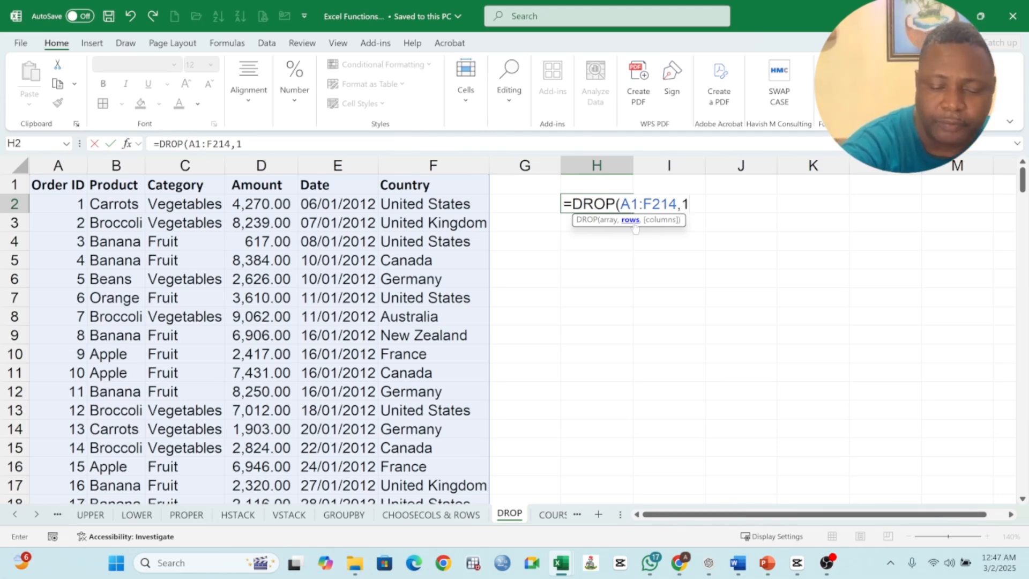
pyautogui.write('0,')
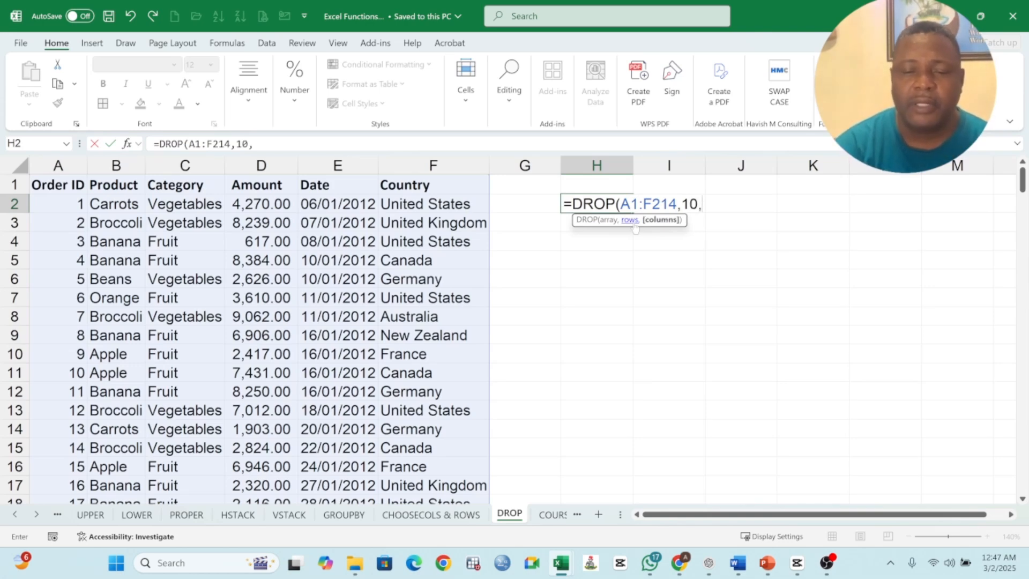
pyautogui.write('2')
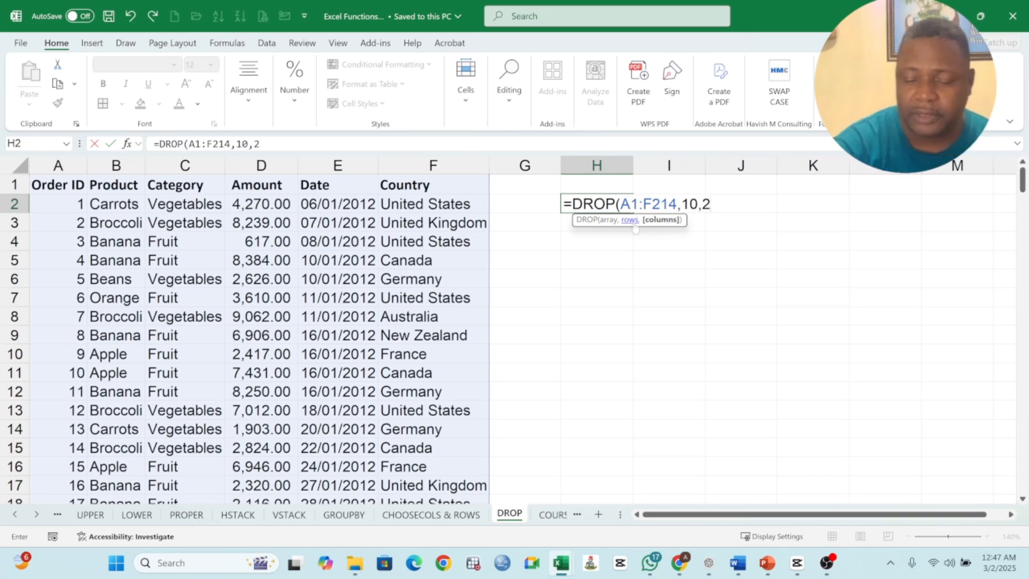
pyautogui.write(')')
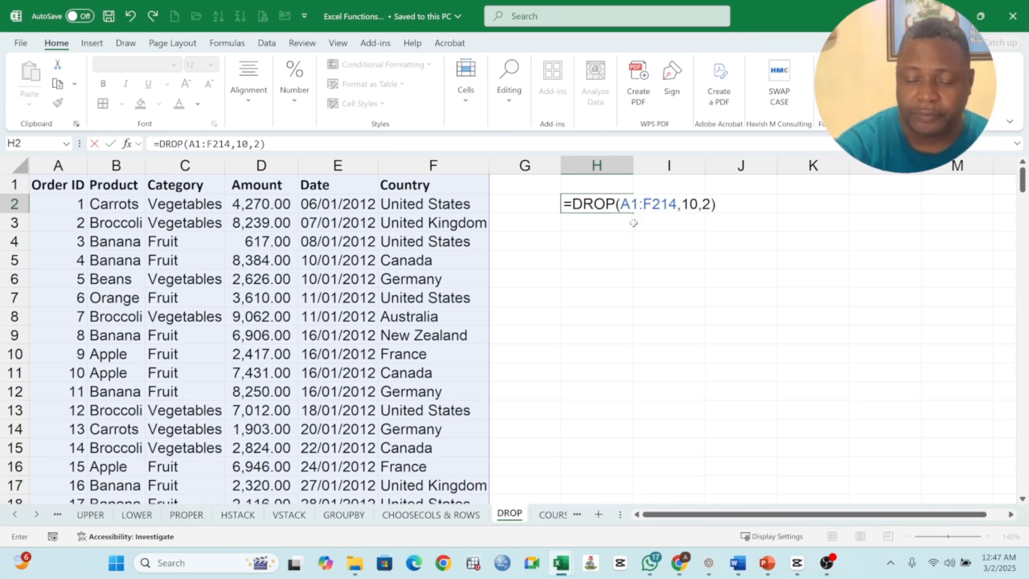
pyautogui.press('Return')
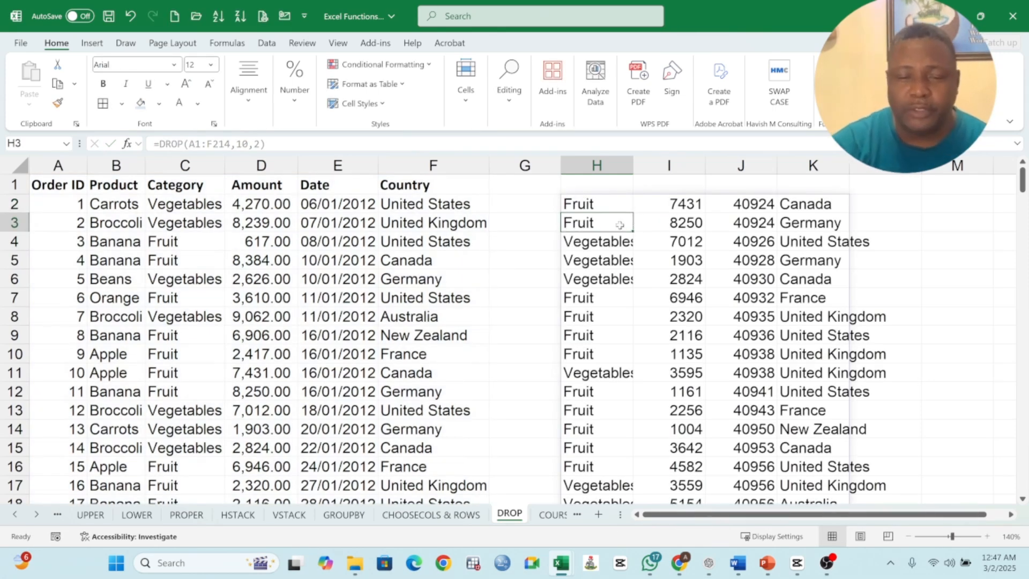
# Examine the spilled DROP result down to its end, comparing its last rows and the empty range H206:K214 with the source table.
pyautogui.scroll(-20, 628, 244)
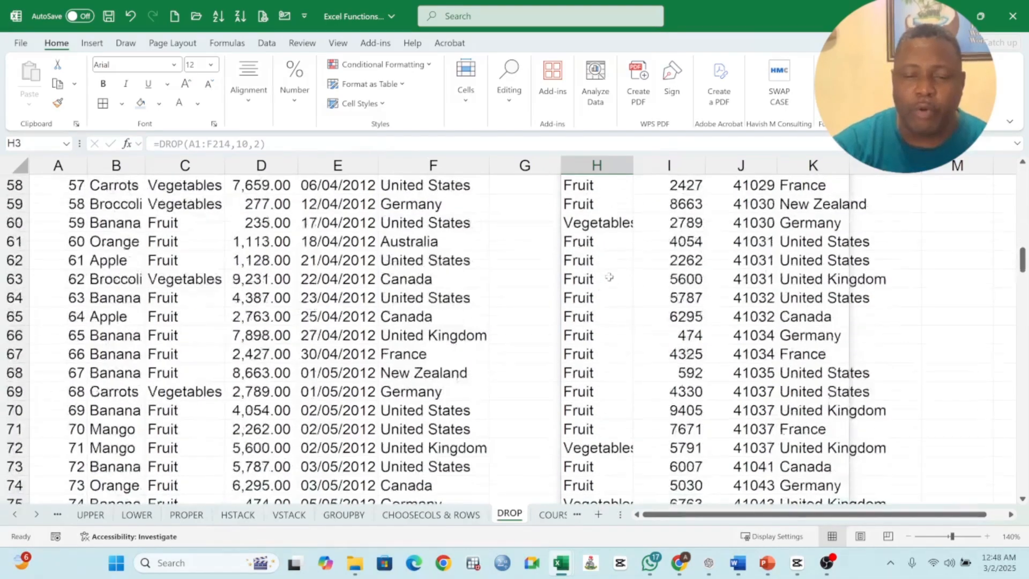
pyautogui.scroll(-20, 612, 277)
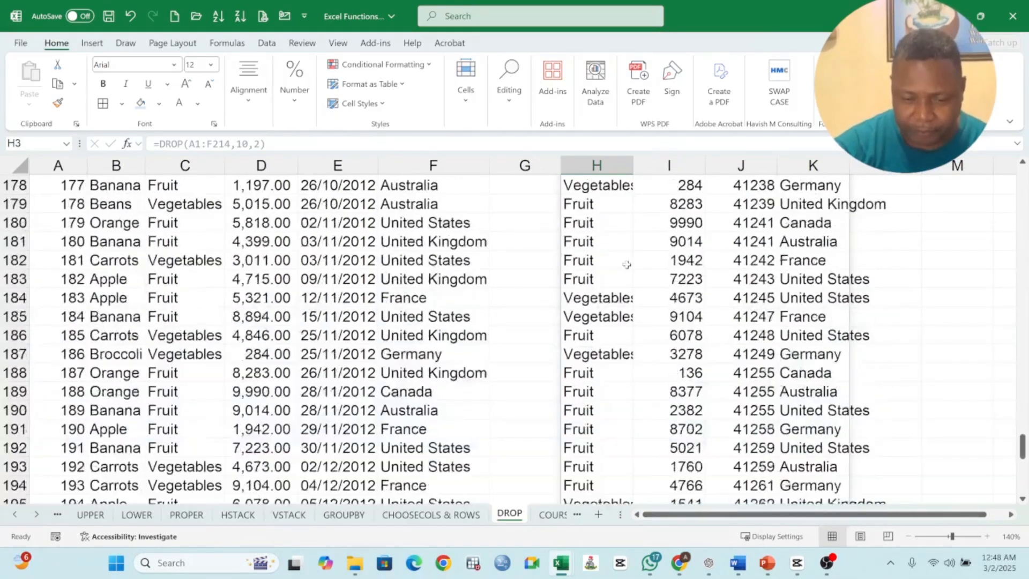
pyautogui.scroll(-5, 638, 281)
pyautogui.scroll(4, 641, 279)
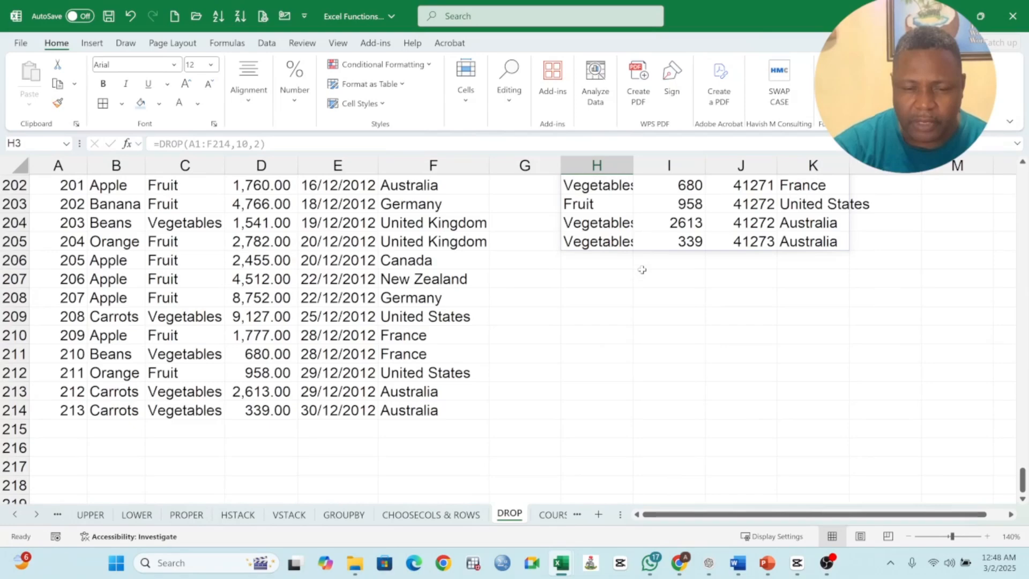
pyautogui.click(593, 265)
pyautogui.moveTo(656, 260); pyautogui.dragTo(801, 412)
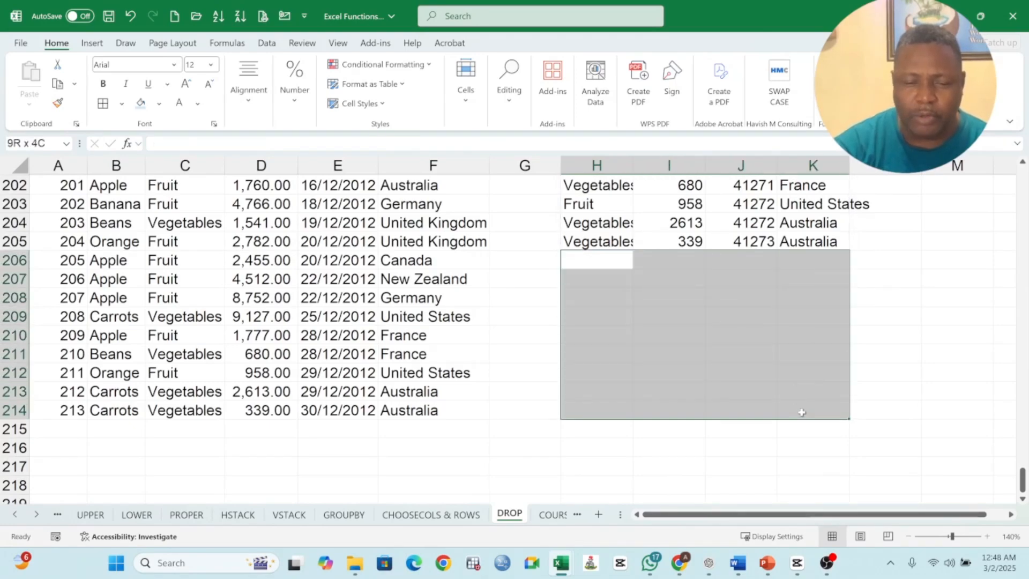
pyautogui.scroll(20, 696, 278)
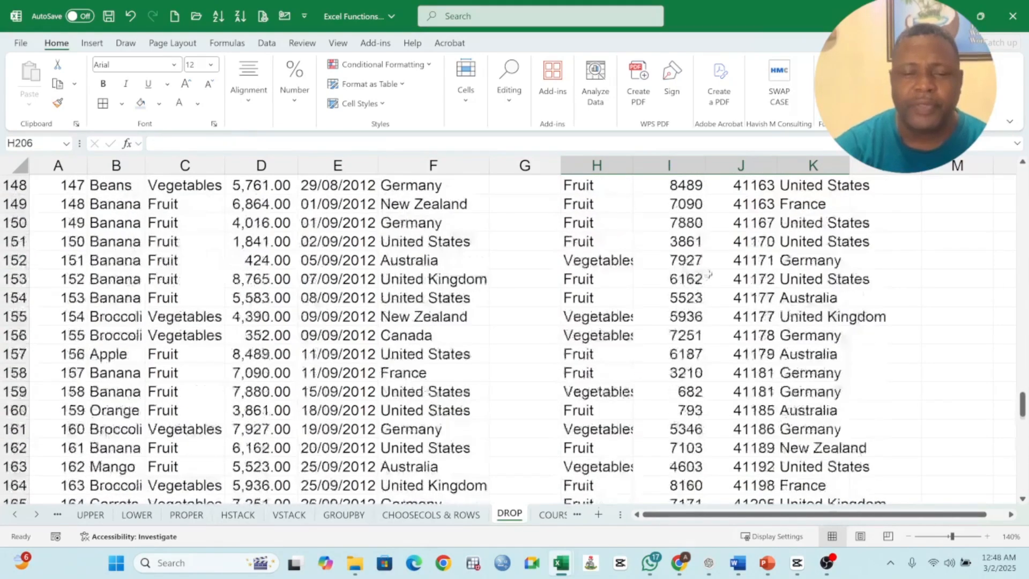
pyautogui.scroll(20, 708, 269)
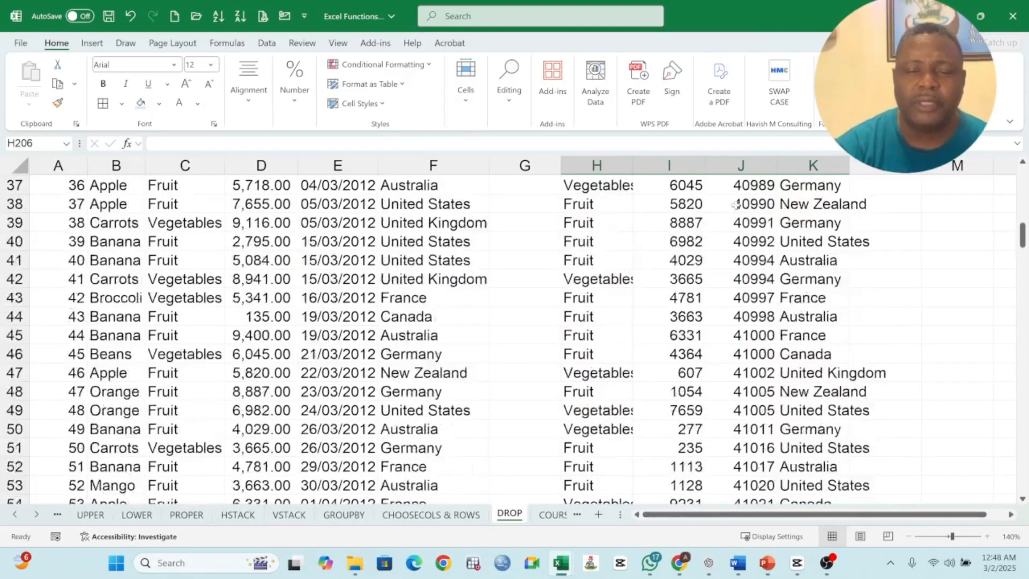
pyautogui.scroll(1, 737, 204)
pyautogui.moveTo(596, 165); pyautogui.dragTo(780, 194)
pyautogui.click(586, 206)
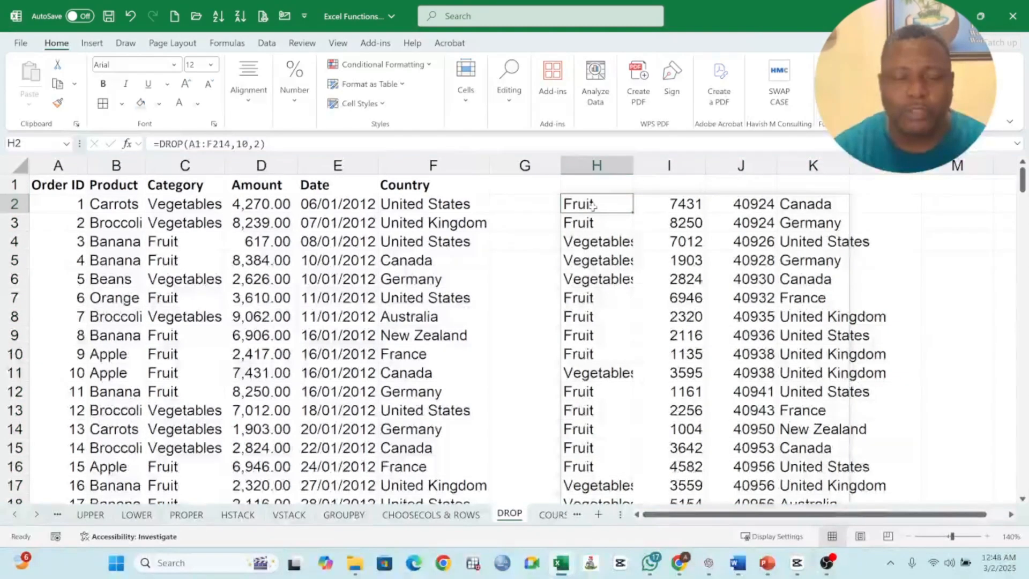
# Review the rows and columns arguments of the DROP formula in H2 against the source table's Order ID and Product columns.
pyautogui.doubleClick(586, 207)
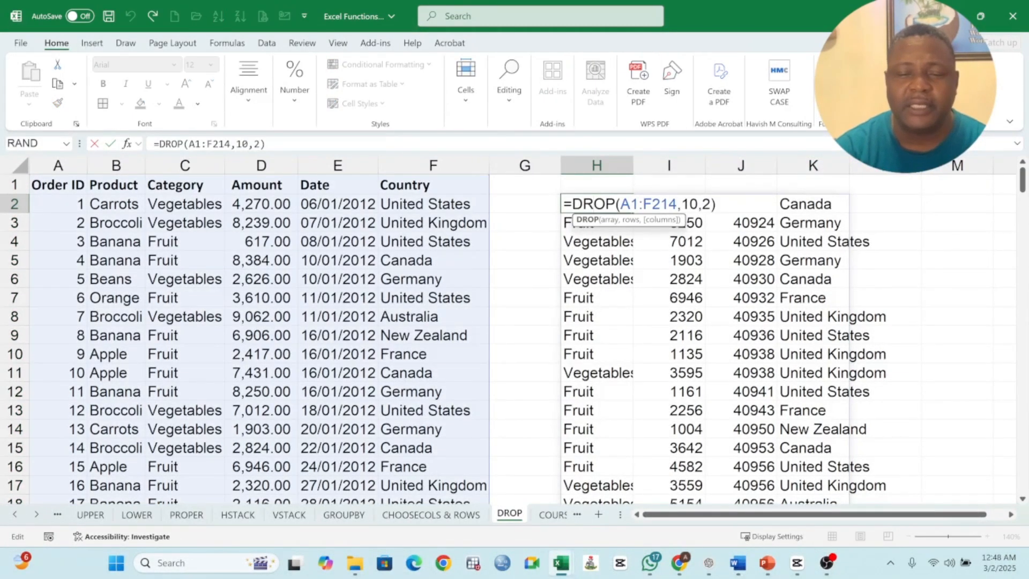
pyautogui.doubleClick(689, 204)
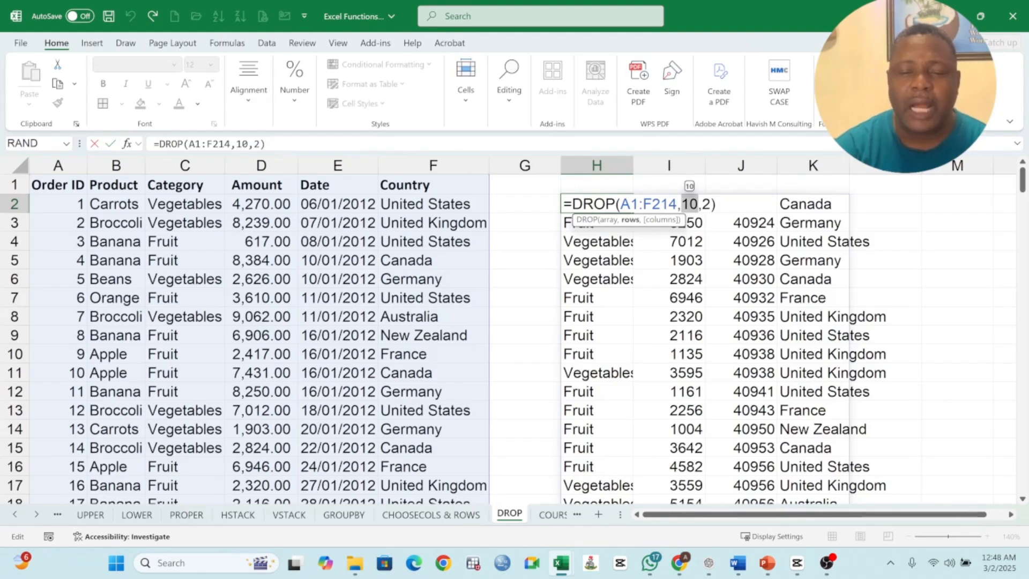
pyautogui.click(690, 204)
pyautogui.moveTo(702, 204); pyautogui.dragTo(716, 204)
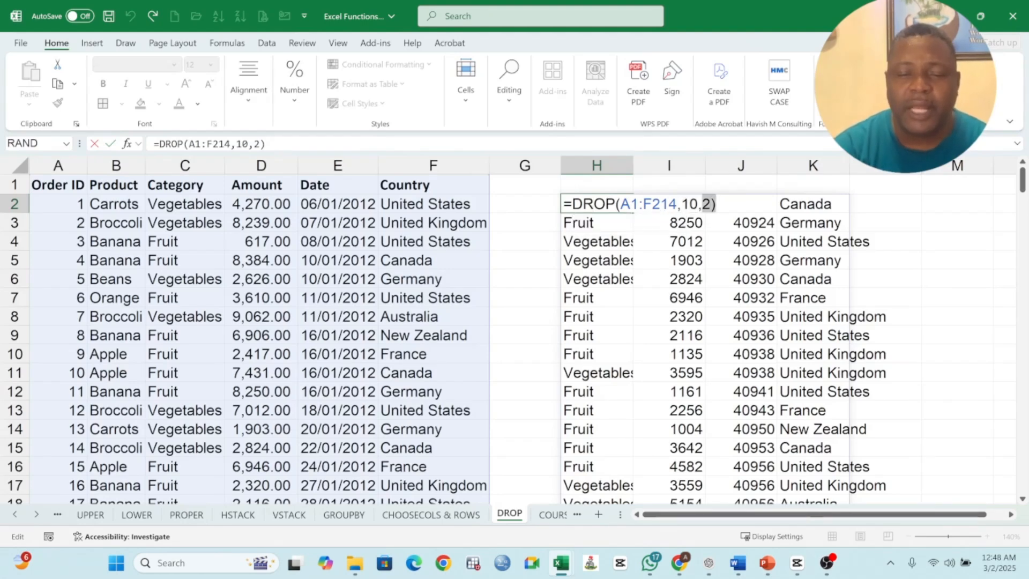
pyautogui.click(697, 205)
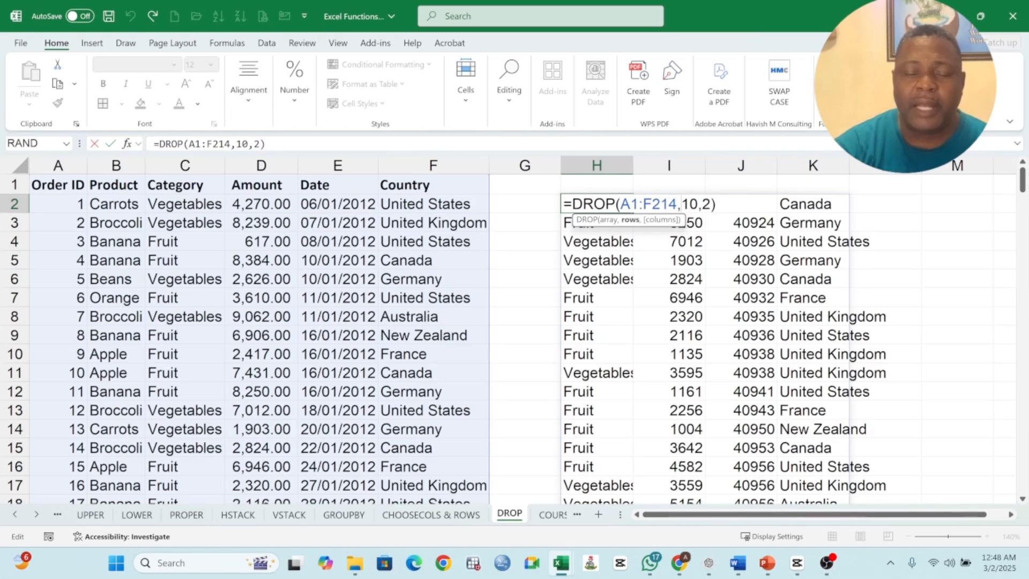
pyautogui.press('Escape')
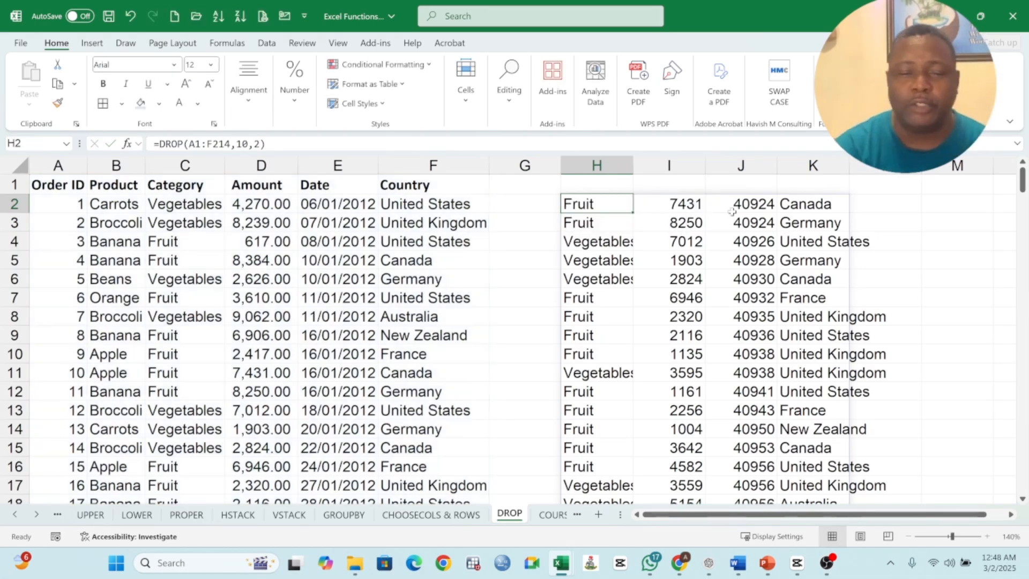
pyautogui.moveTo(551, 198); pyautogui.dragTo(407, 203)
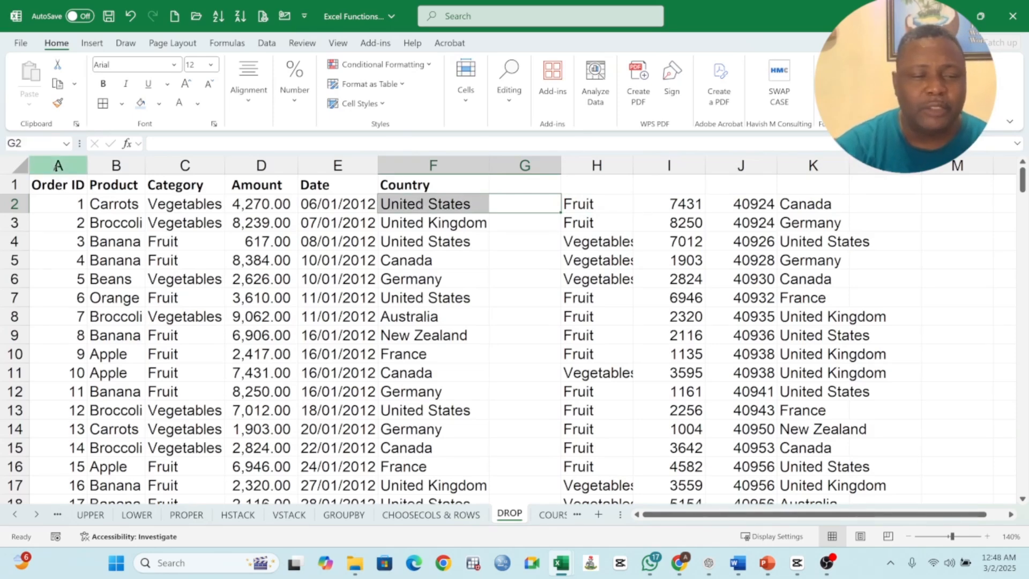
pyautogui.moveTo(56, 182); pyautogui.dragTo(95, 334)
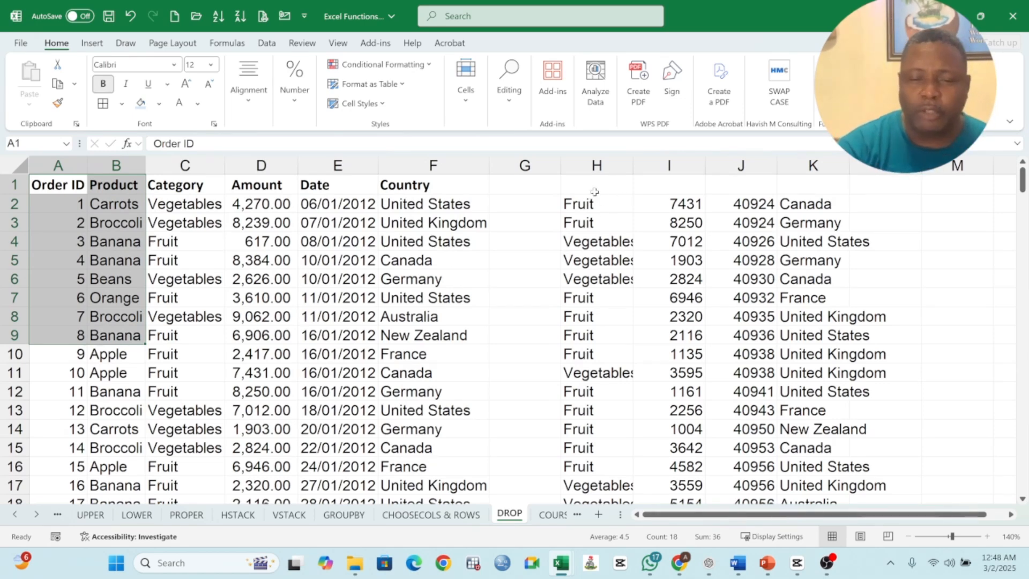
pyautogui.click(586, 192)
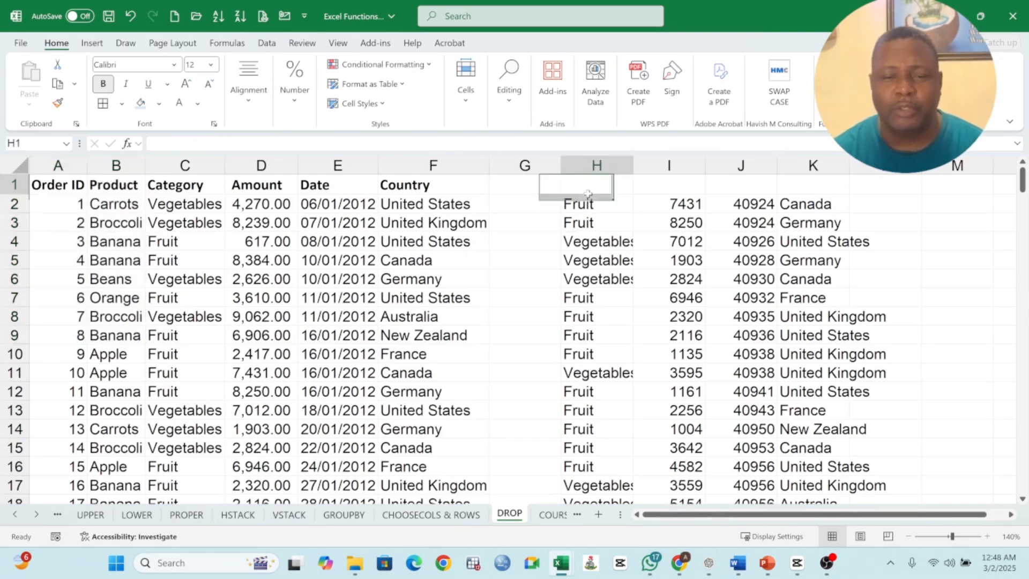
# Change the DROP formula in H2 to use -10 rows and -2 columns.
pyautogui.click(597, 204)
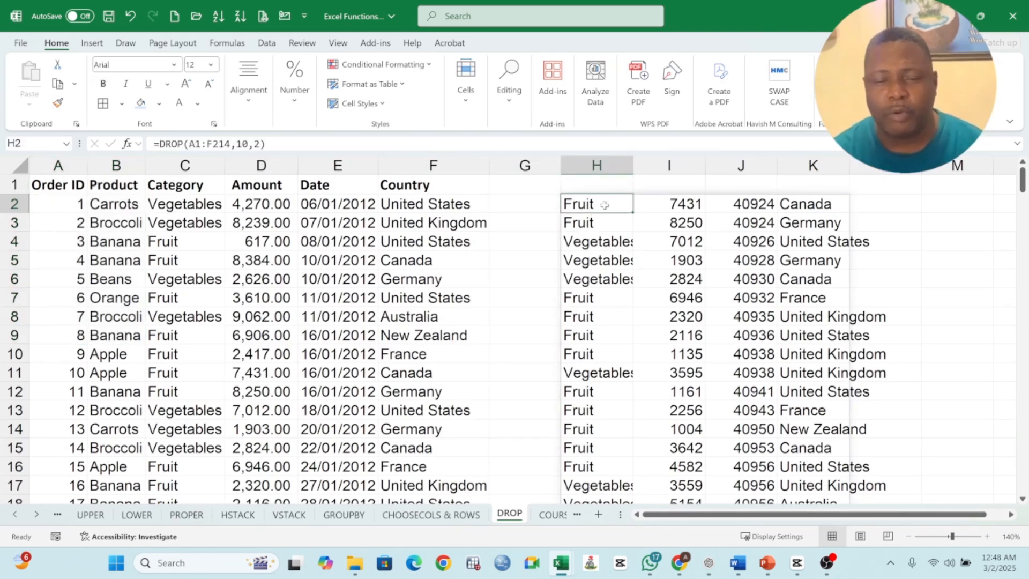
pyautogui.doubleClick(592, 204)
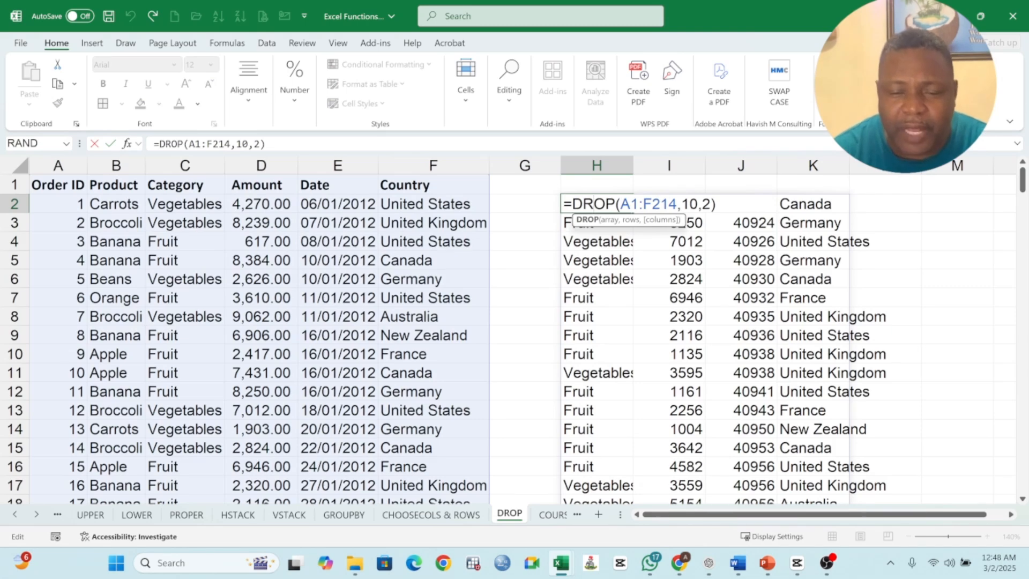
pyautogui.click(690, 204)
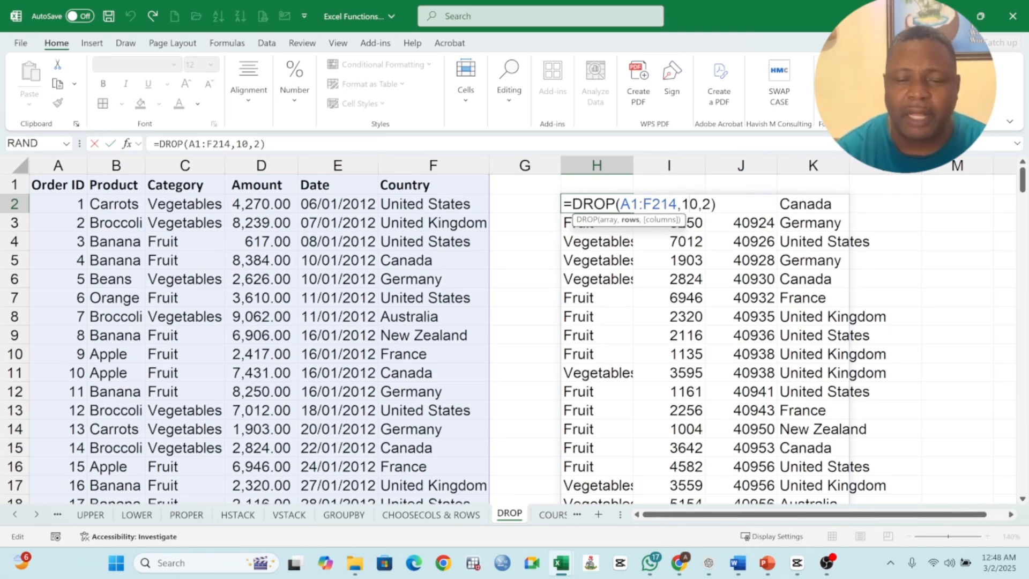
pyautogui.write('-')
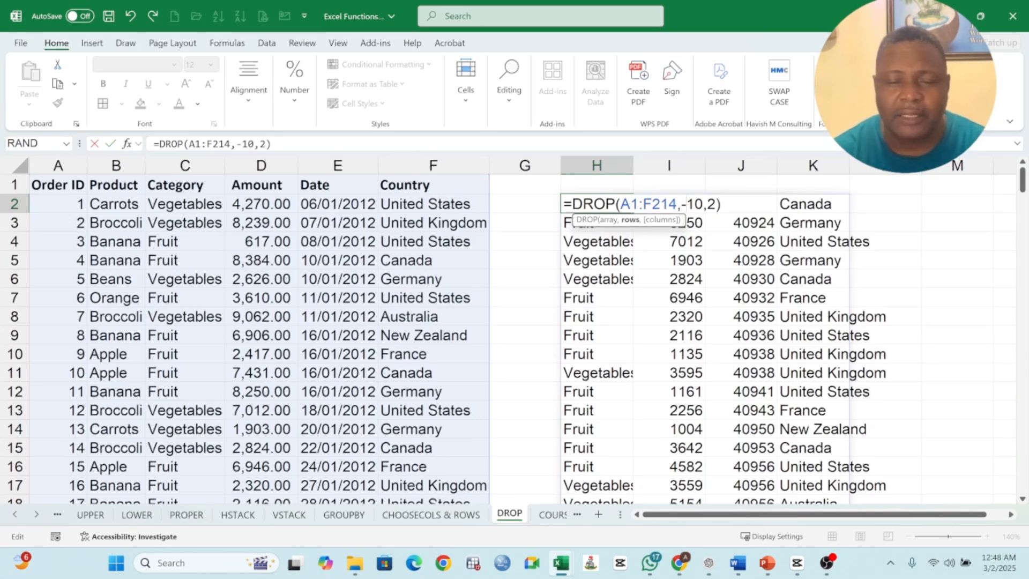
pyautogui.click(706, 204)
pyautogui.write('-')
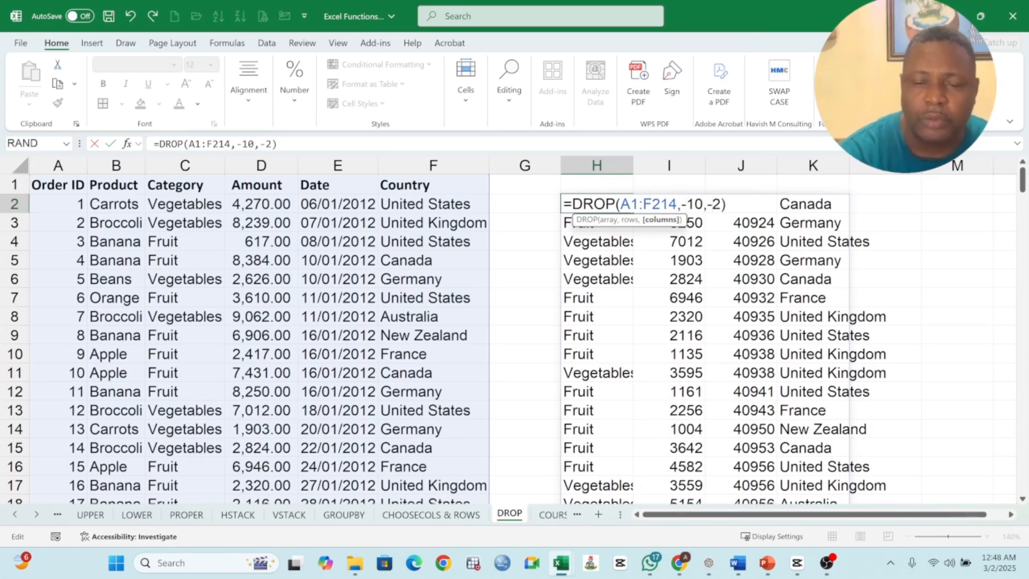
pyautogui.press('Return')
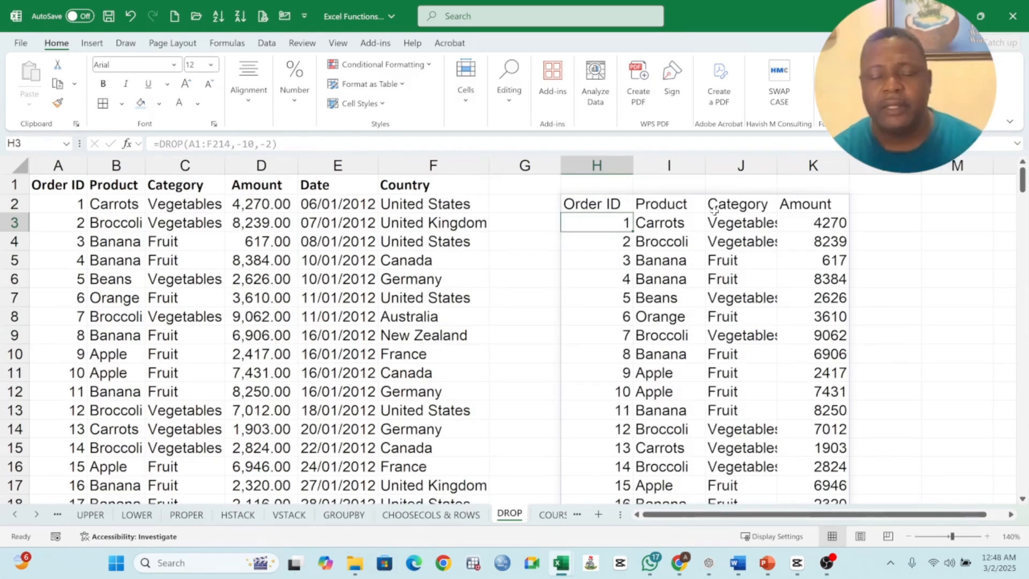
# Compare the new DROP result's columns with the source table's Date and Country columns.
pyautogui.click(603, 204)
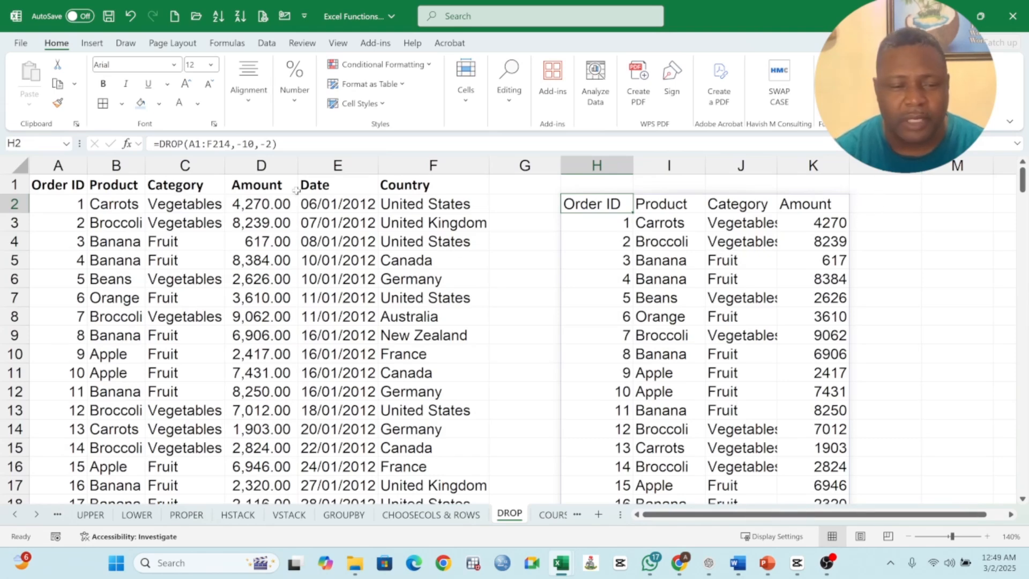
pyautogui.click(325, 189)
pyautogui.hotkey('ctrl', 'shift', 'Down')
pyautogui.hotkey('ctrl', 'shift', 'Right')
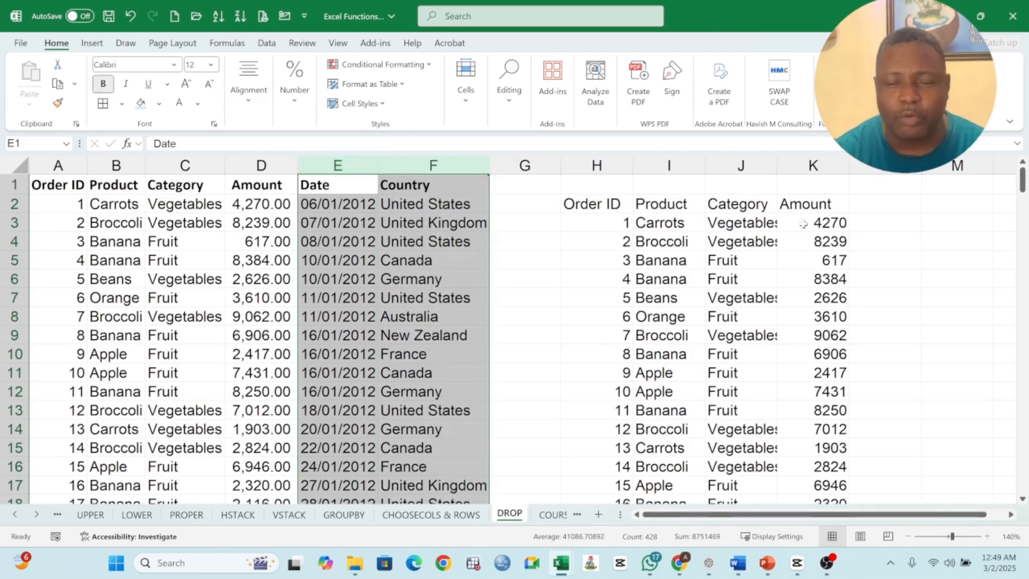
pyautogui.click(870, 221)
pyautogui.click(793, 209)
# Examine the end of the new DROP result and the empty range H206:K214 beside the source table's last rows.
pyautogui.scroll(-13, 691, 252)
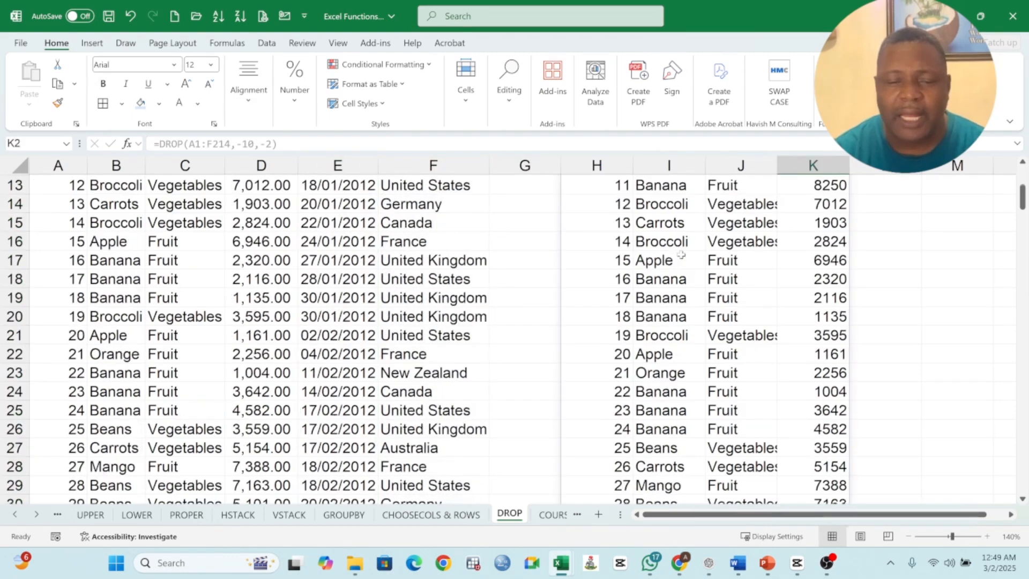
pyautogui.scroll(-20, 681, 256)
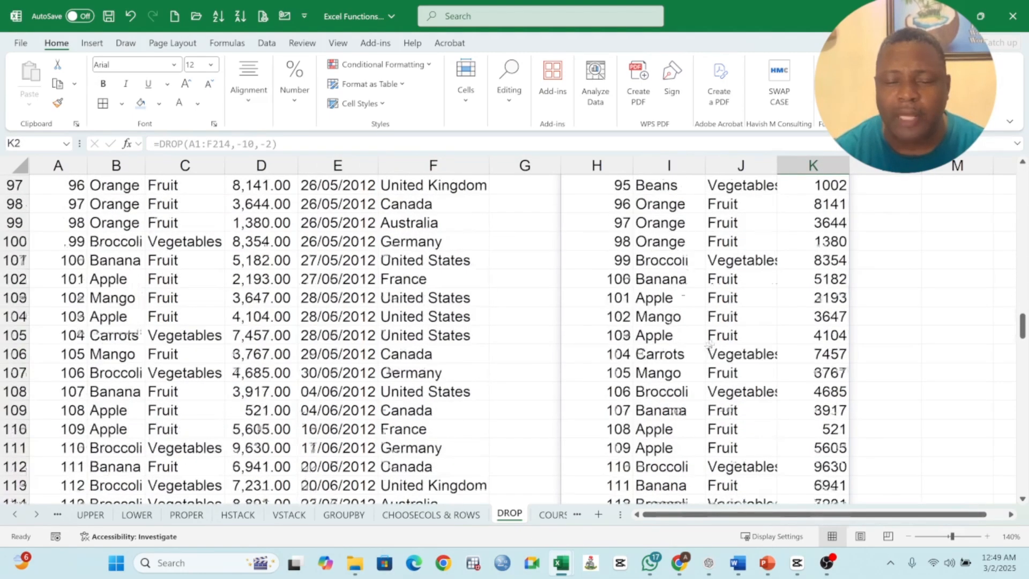
pyautogui.scroll(-20, 707, 338)
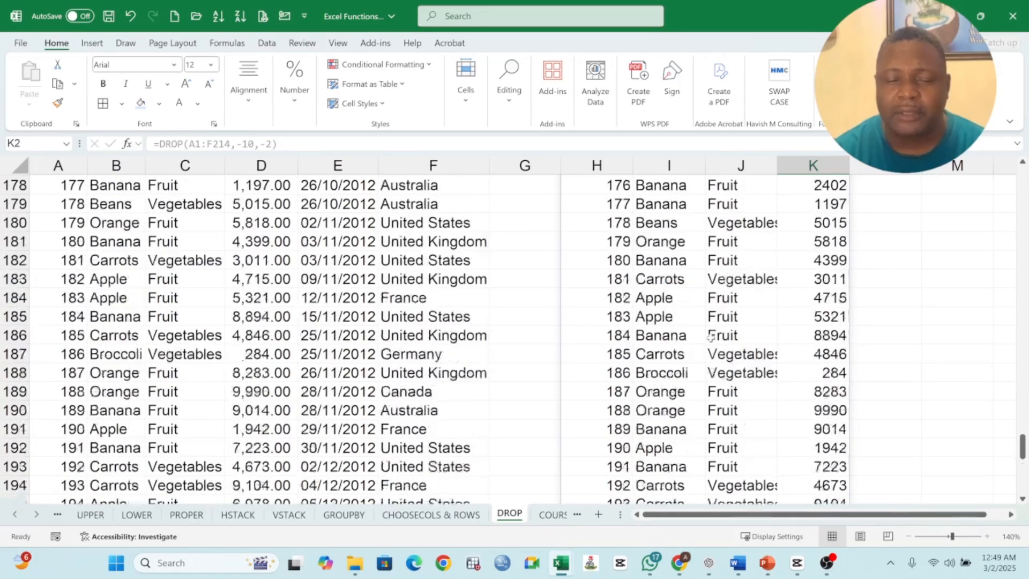
pyautogui.scroll(-5, 710, 337)
pyautogui.scroll(5, 710, 337)
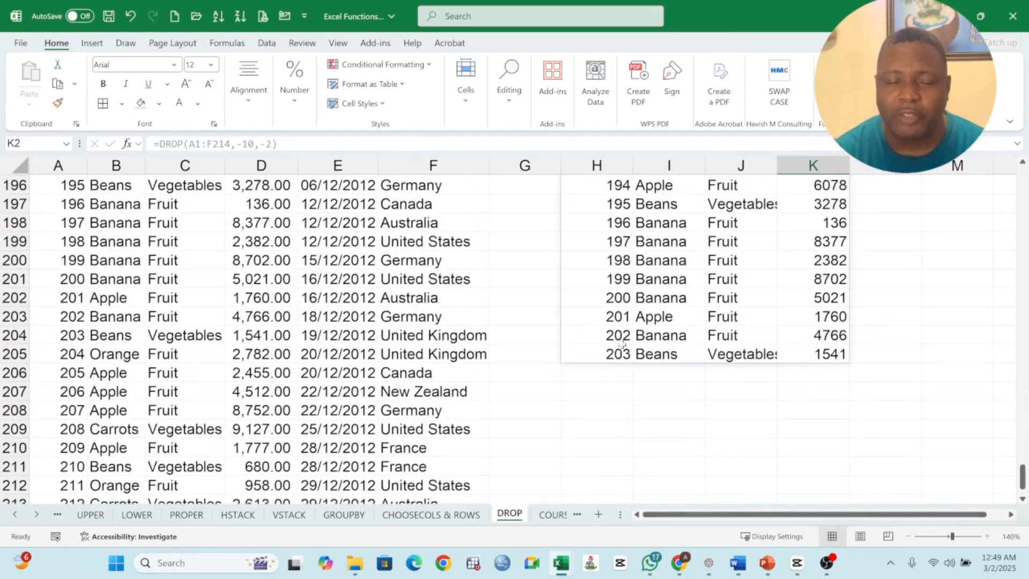
pyautogui.scroll(-1, 633, 349)
pyautogui.moveTo(602, 316); pyautogui.dragTo(838, 461)
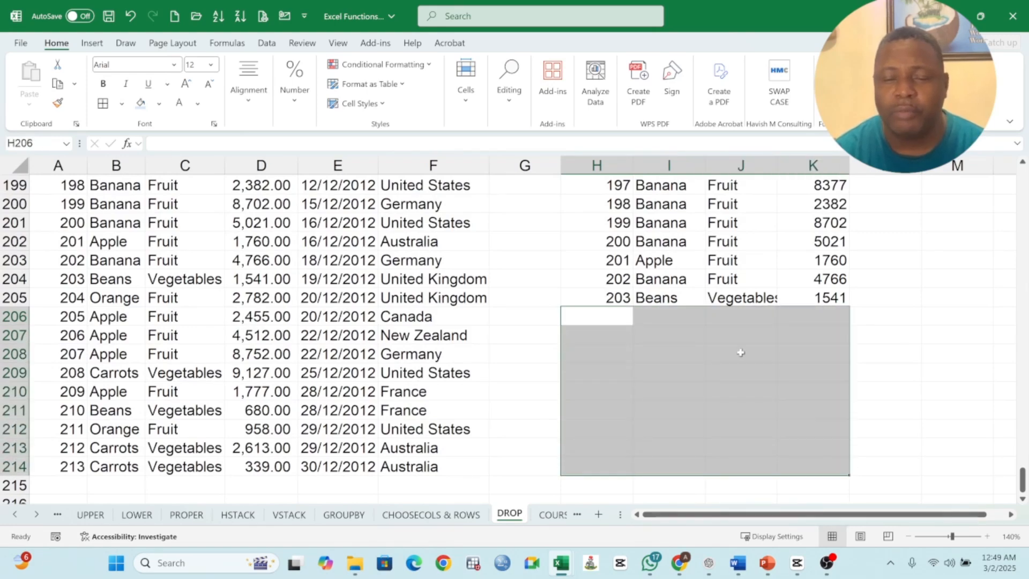
# Examine the first rows of the DROP result in H2:K10 and the empty range L2:M13 beside it.
pyautogui.scroll(20, 722, 344)
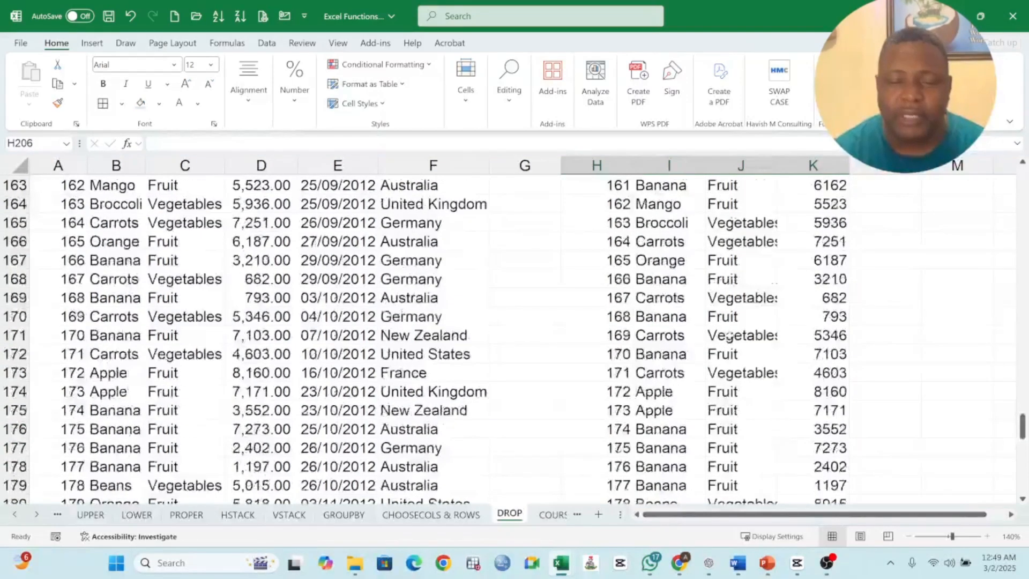
pyautogui.scroll(20, 735, 320)
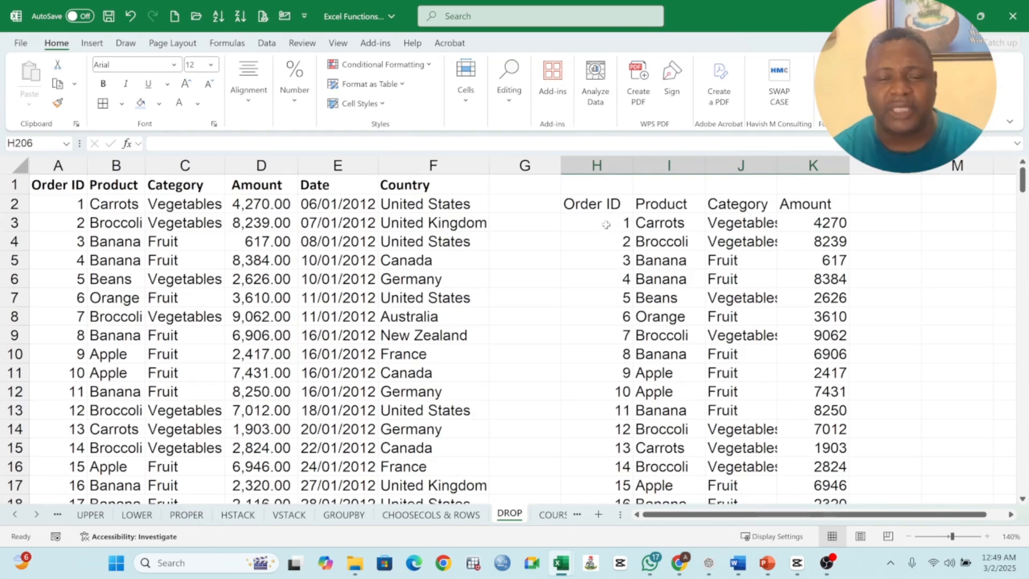
pyautogui.moveTo(605, 206); pyautogui.dragTo(813, 337)
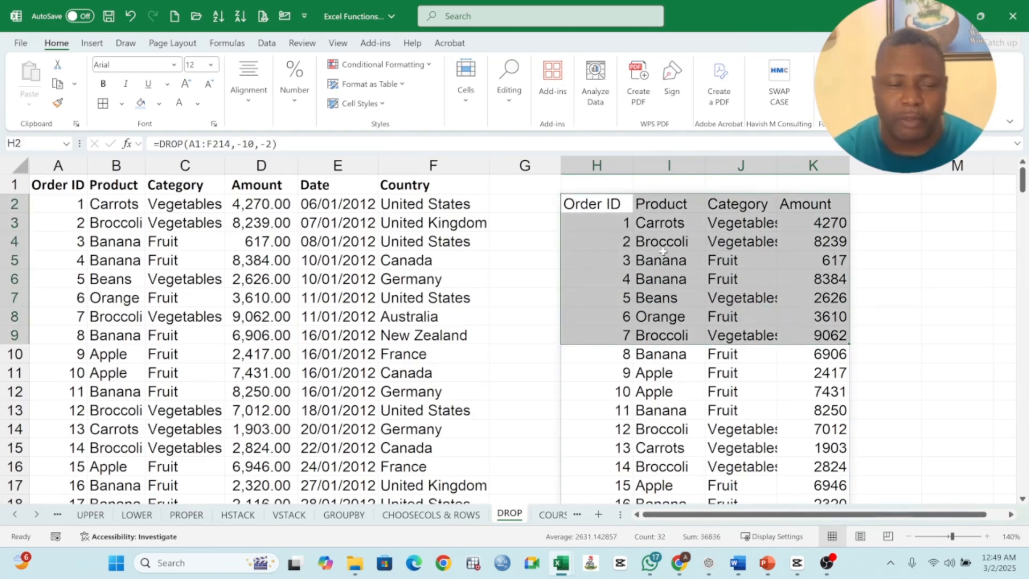
pyautogui.moveTo(596, 204); pyautogui.dragTo(825, 357)
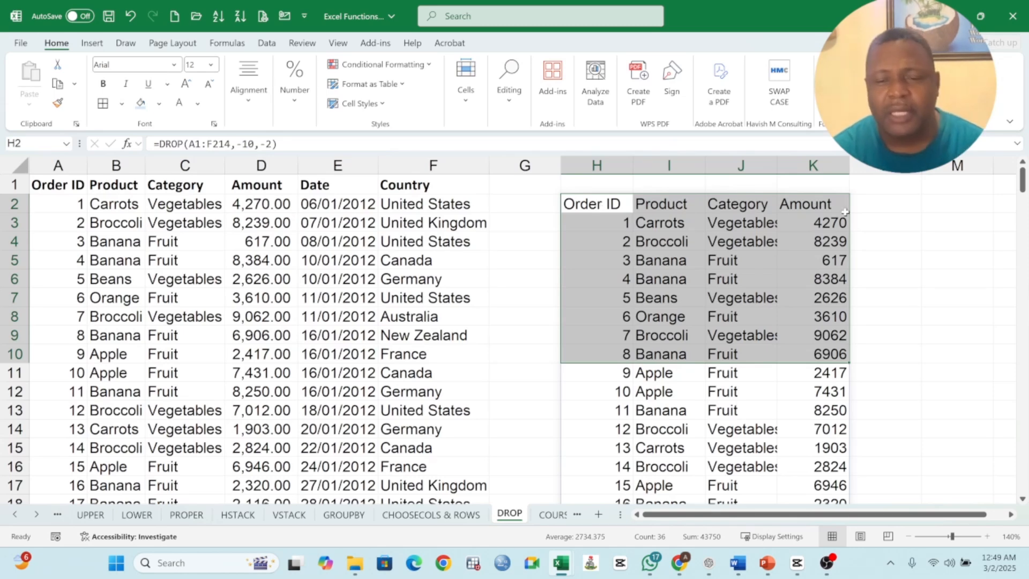
pyautogui.moveTo(888, 208); pyautogui.dragTo(933, 414)
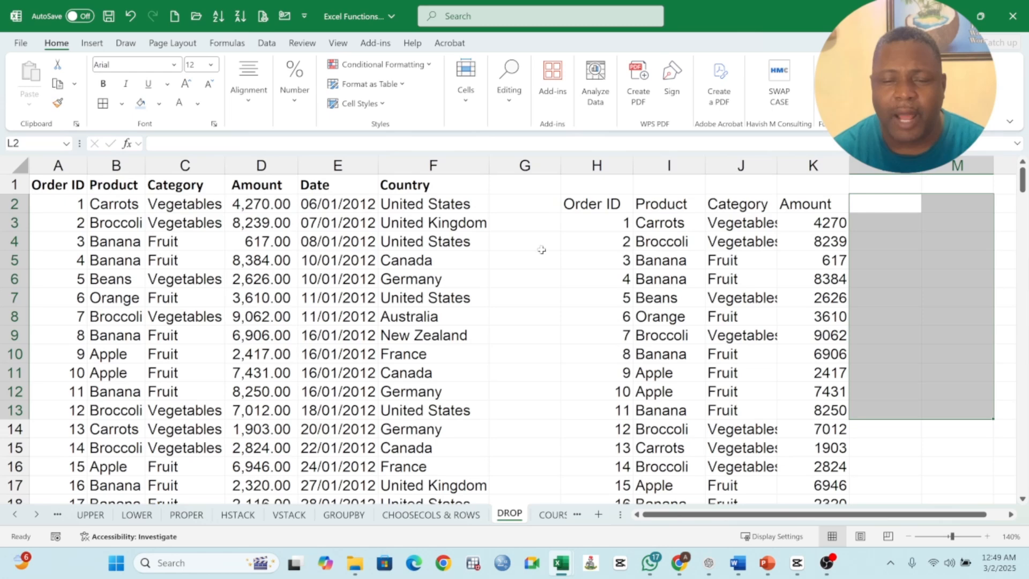
# Review the DROP formula in H2 and its whole spilled result H2:K205, finishing with H2 selected.
pyautogui.click(602, 204)
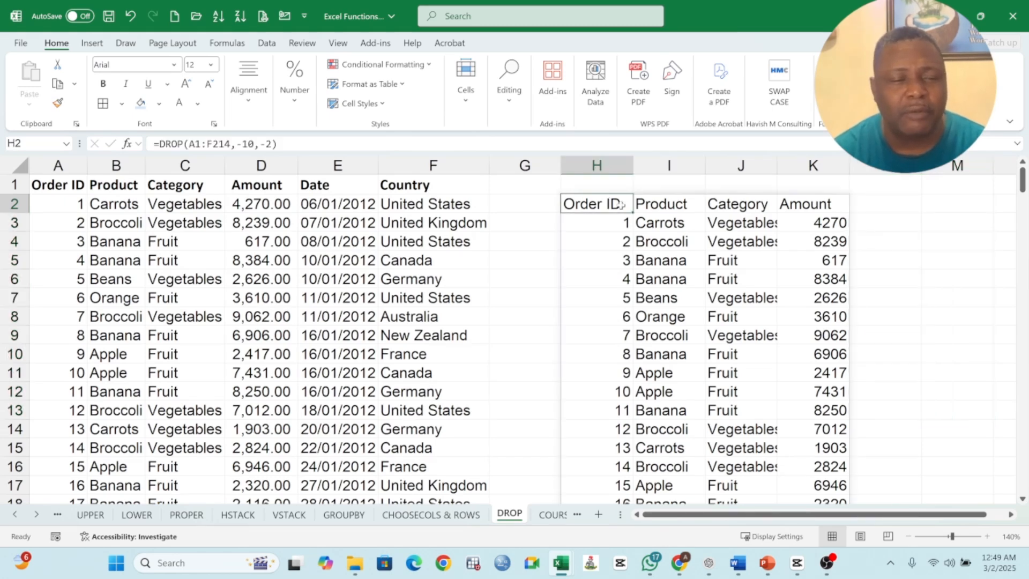
pyautogui.scroll(-2, 643, 399)
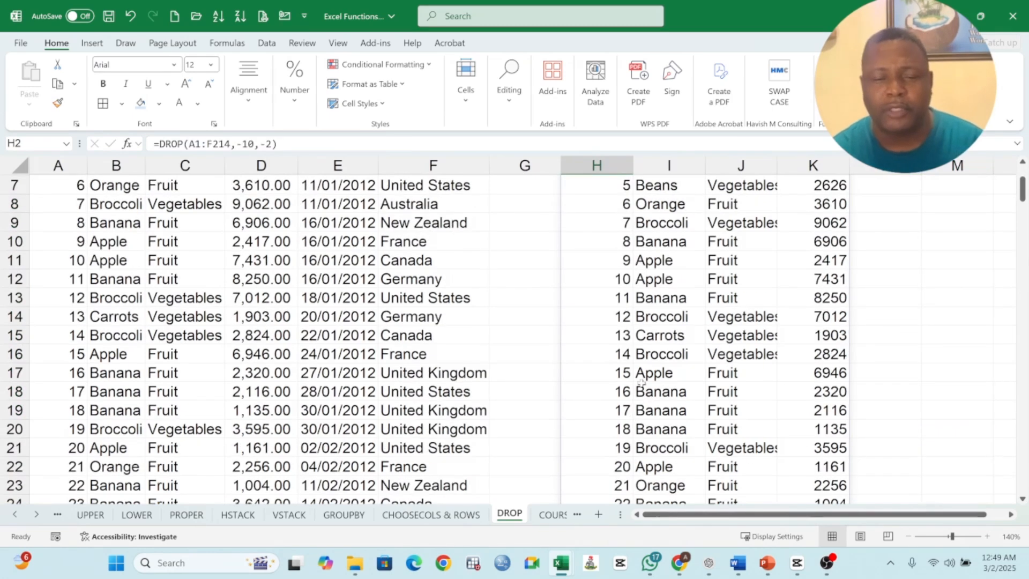
pyautogui.scroll(2, 639, 378)
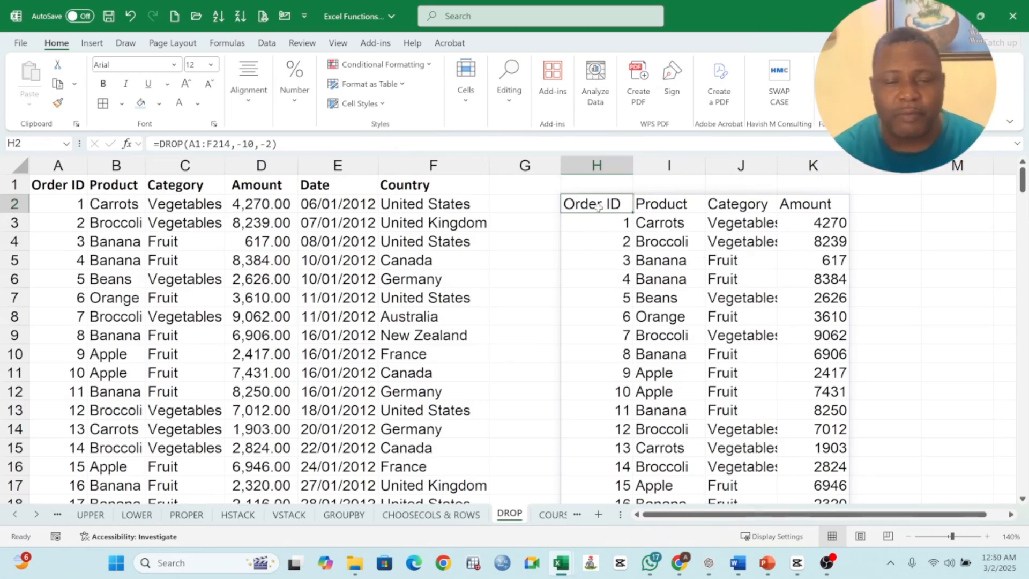
pyautogui.moveTo(588, 206); pyautogui.dragTo(798, 571)
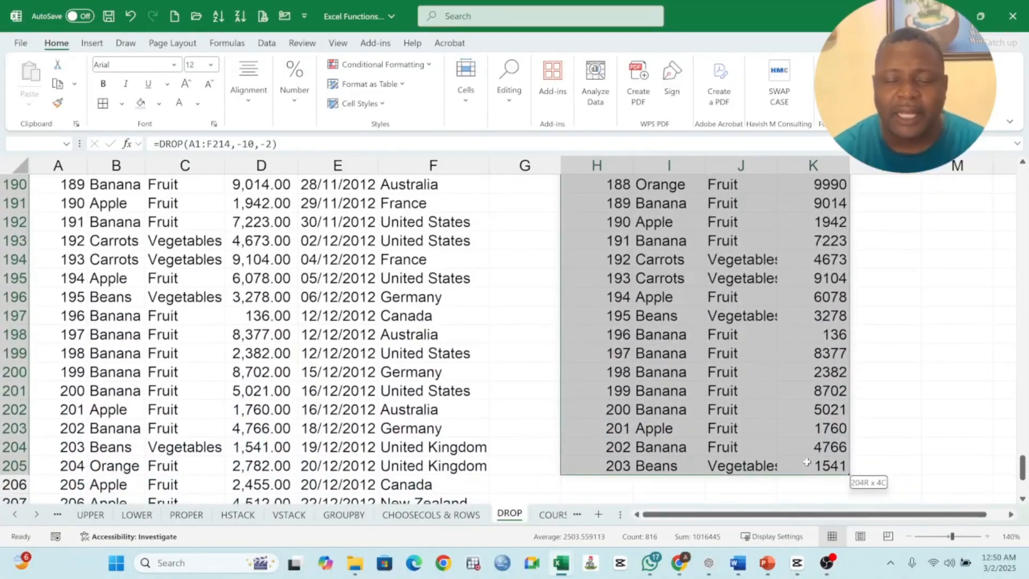
pyautogui.click(1023, 185)
pyautogui.moveTo(1023, 185); pyautogui.dragTo(1022, 180)
pyautogui.click(611, 206)
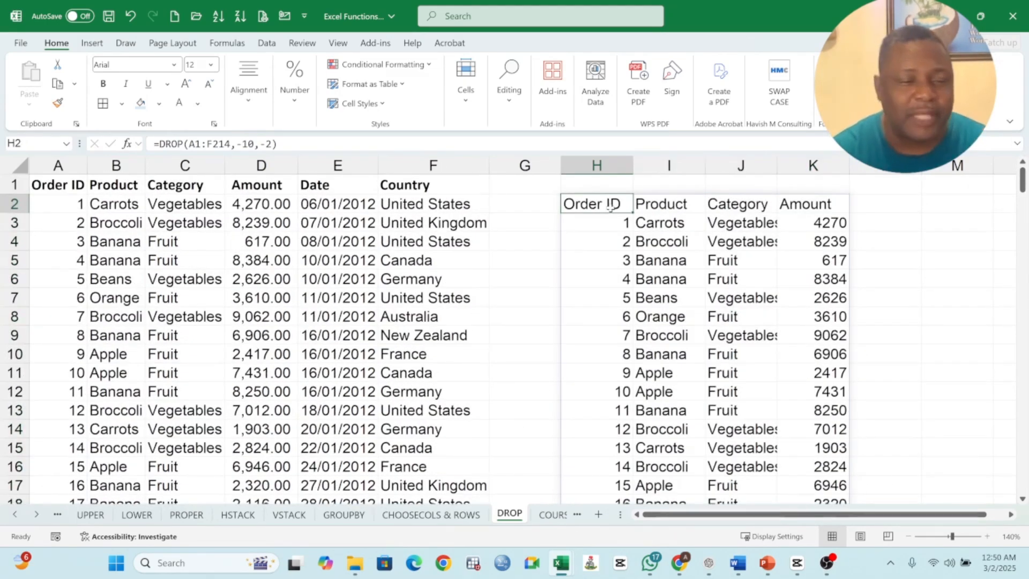